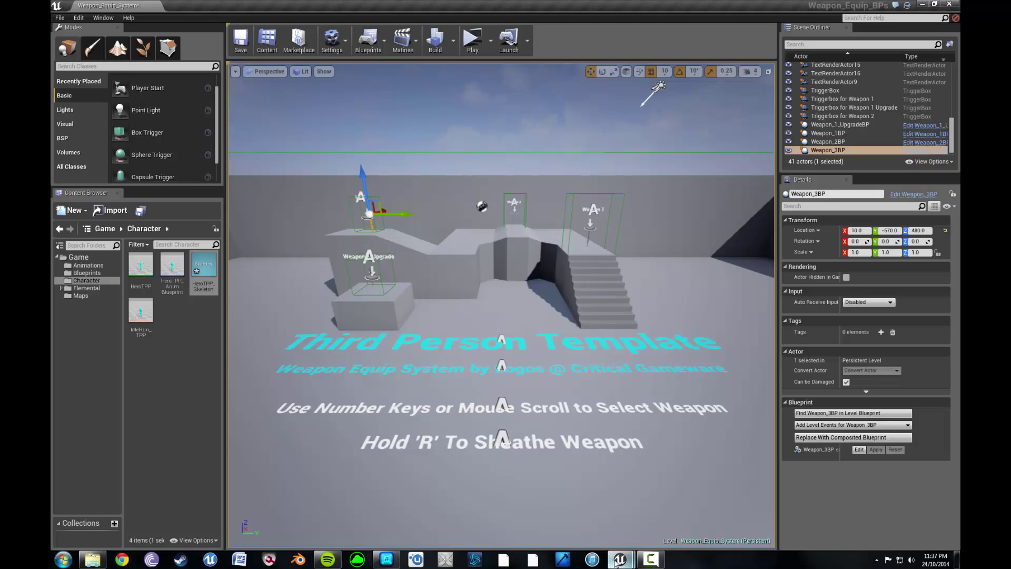
# Step: Bring up the asset editor window, open HeroTPP_Skeleton from the Character folder, and maximize its editor
pyautogui.moveTo(619, 560)
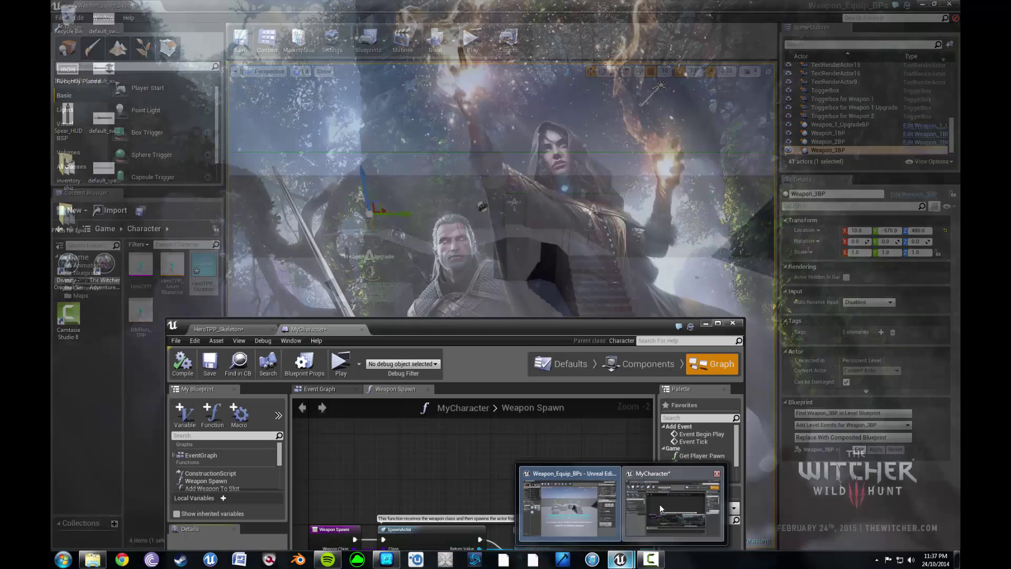
pyautogui.click(659, 504)
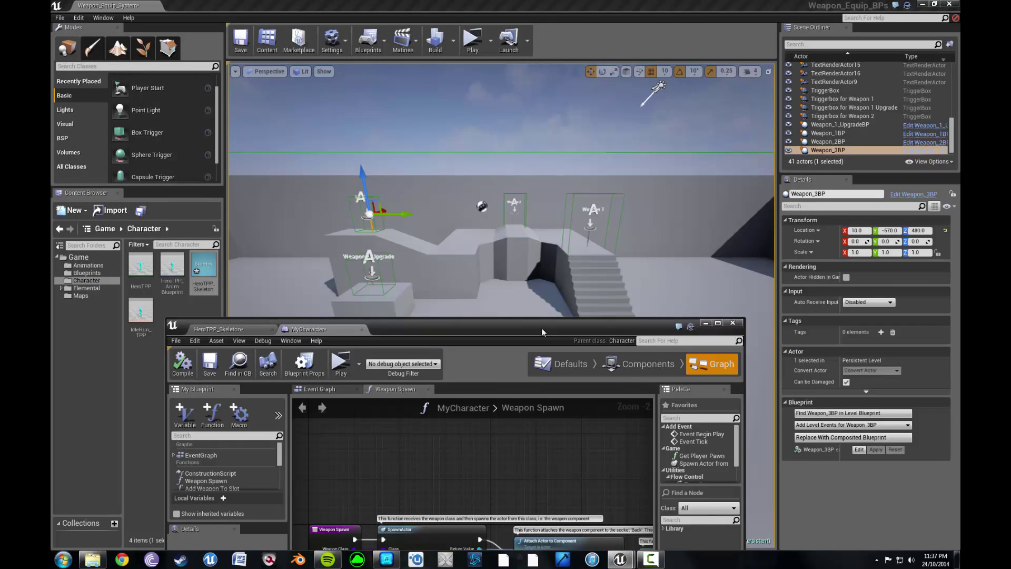
pyautogui.moveTo(541, 328); pyautogui.dragTo(594, 112)
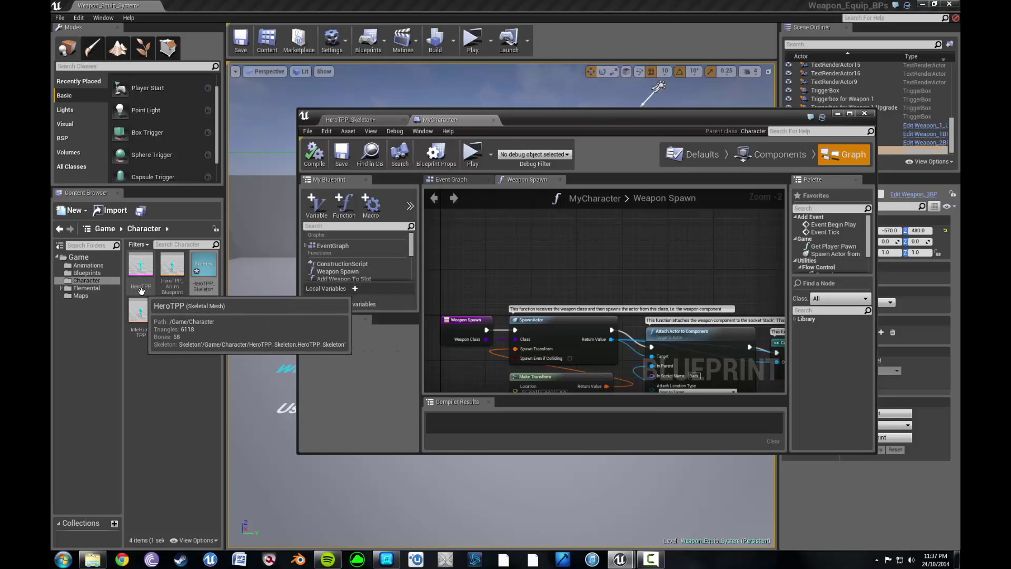
pyautogui.click(203, 270)
pyautogui.doubleClick(203, 270)
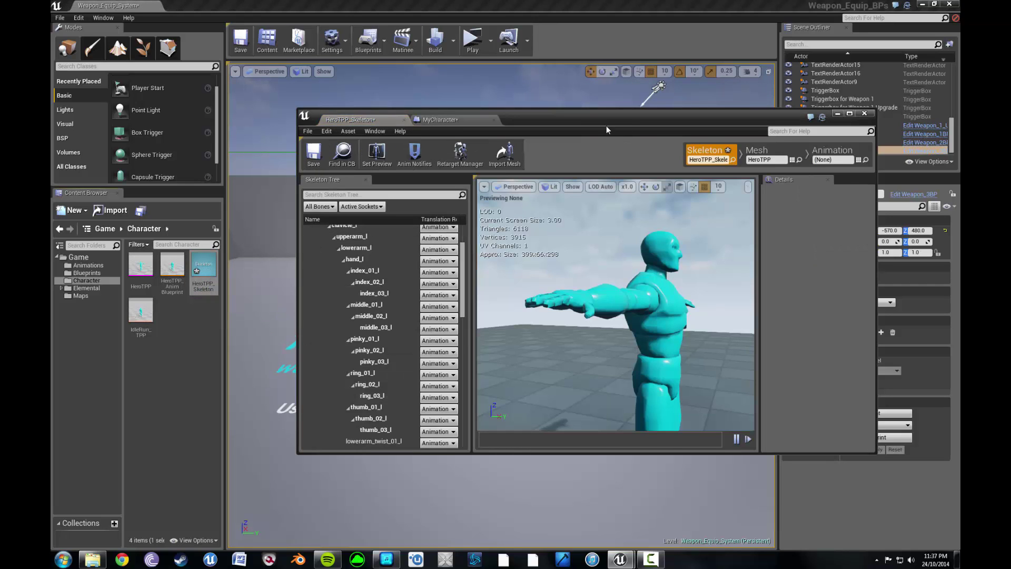
pyautogui.moveTo(600, 117); pyautogui.dragTo(489, 2)
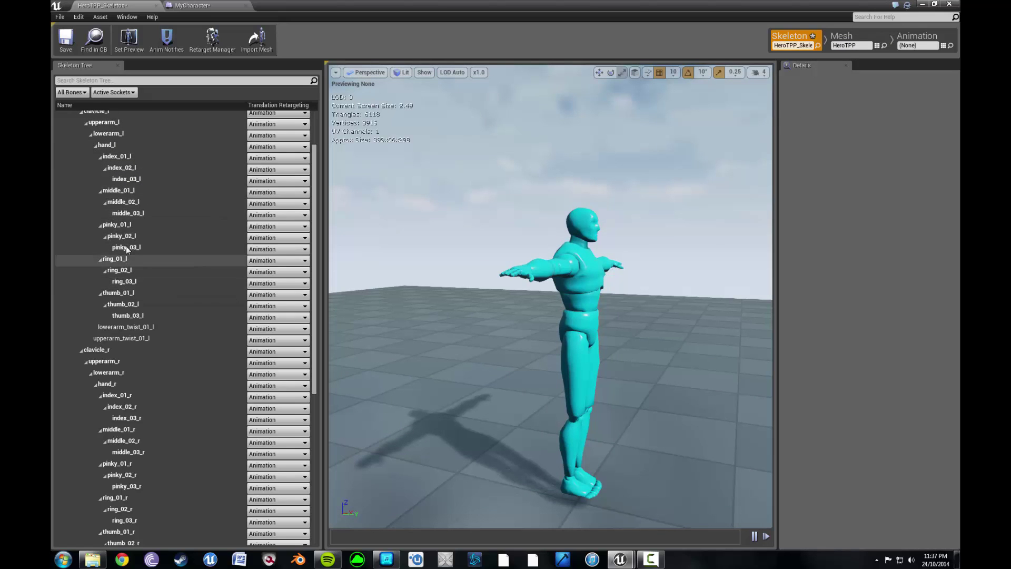
# Step: Add a socket to the spine_03 bone and name it Back
pyautogui.scroll(2, 126, 237)
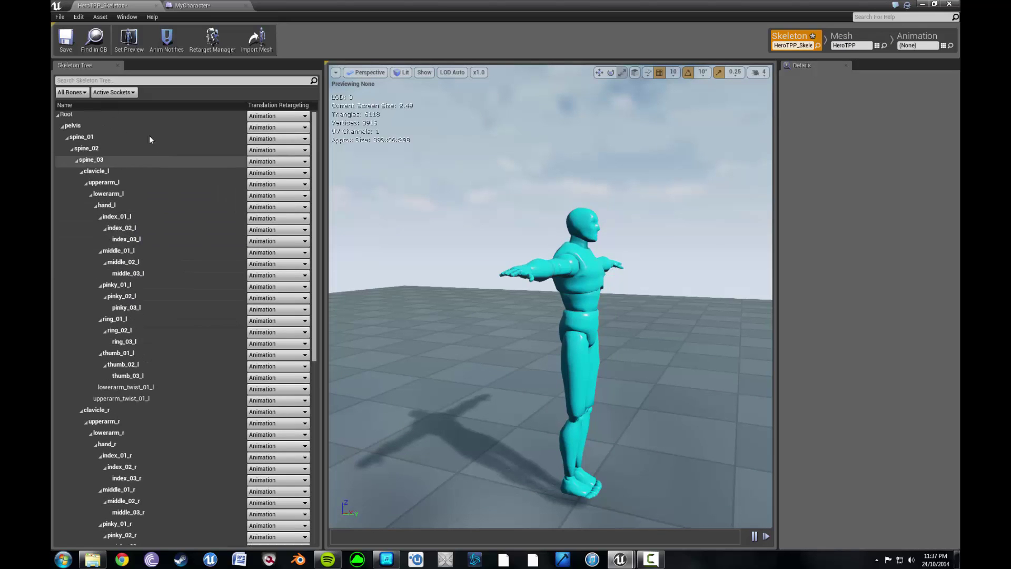
pyautogui.moveTo(482, 280); pyautogui.dragTo(626, 283)
pyautogui.moveTo(536, 279); pyautogui.dragTo(536, 248, button='right')
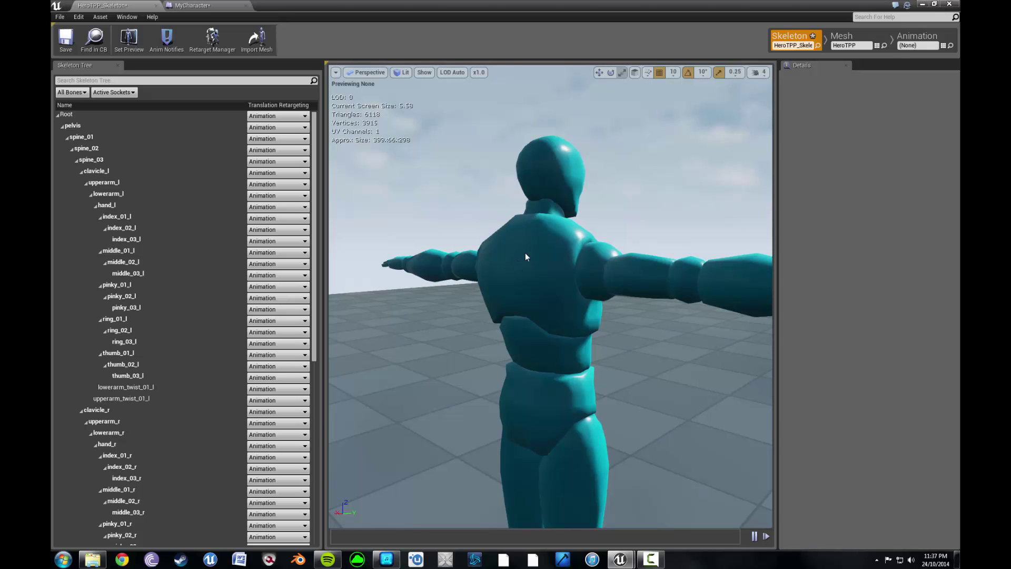
pyautogui.scroll(-3, 526, 264)
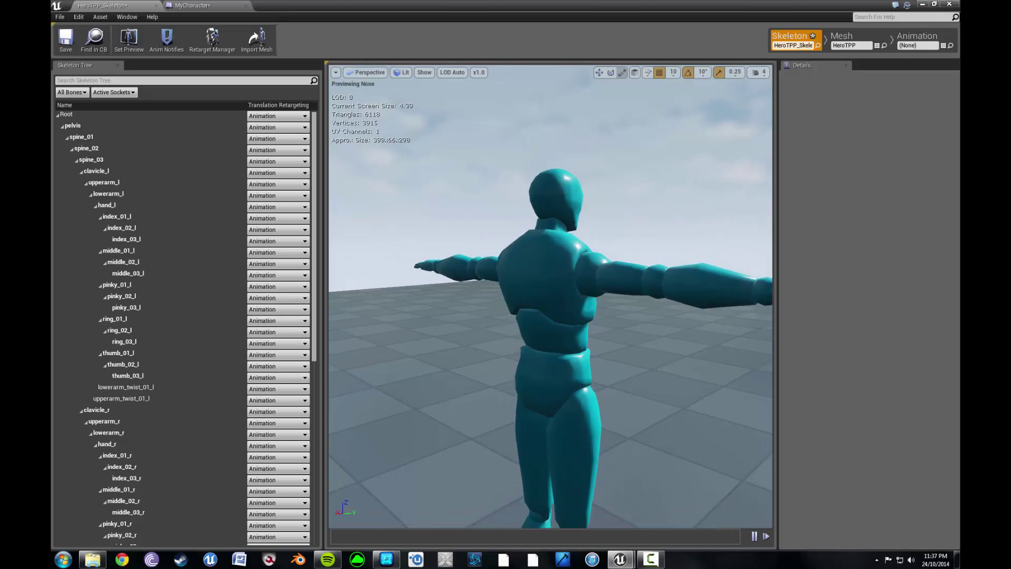
pyautogui.click(90, 163)
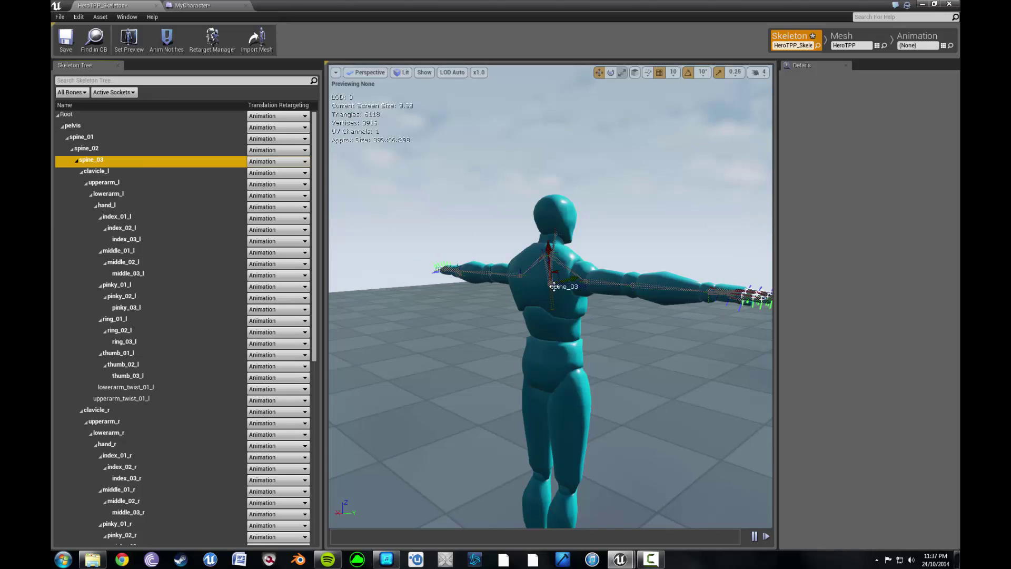
pyautogui.rightClick(90, 164)
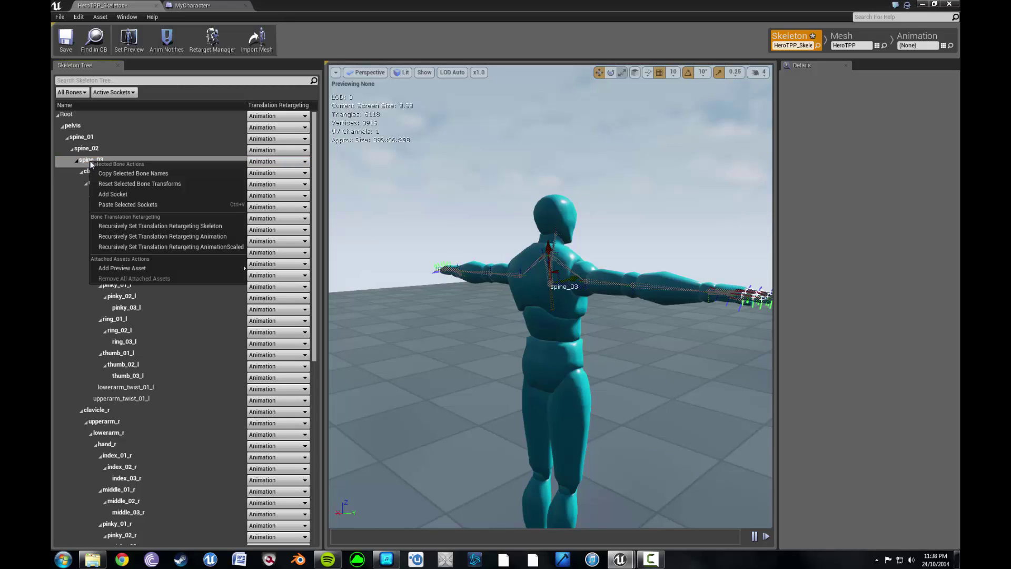
pyautogui.click(114, 194)
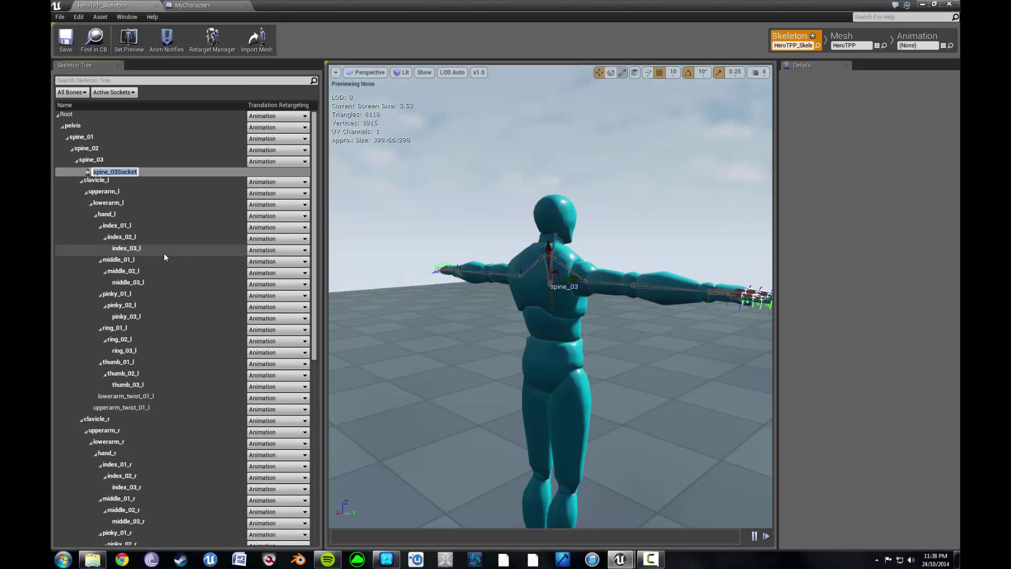
pyautogui.write('Back')
pyautogui.press('Return')
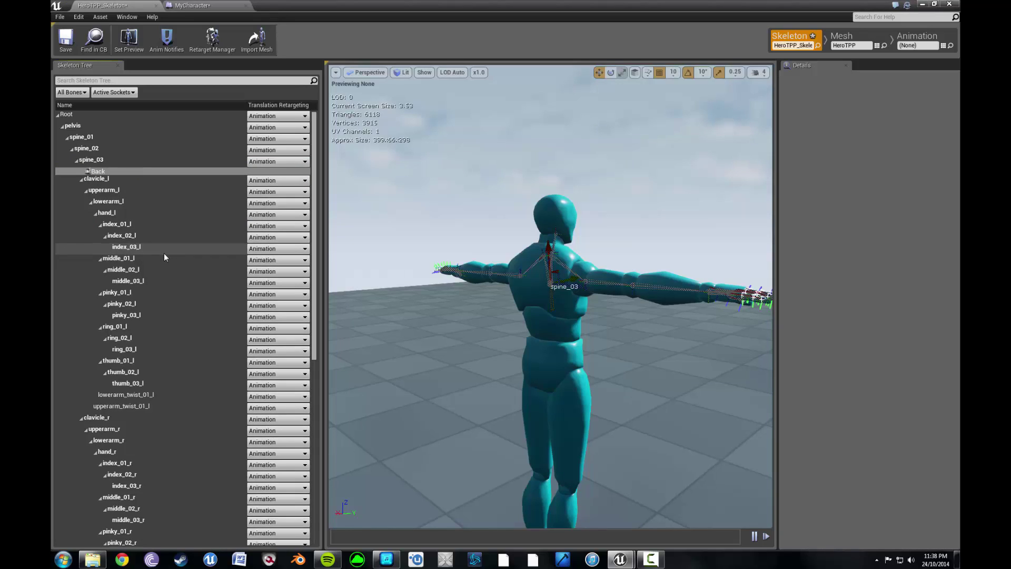
# Step: Move the Back socket out to the surface of the character's back, at about -15 on Y
pyautogui.click(98, 170)
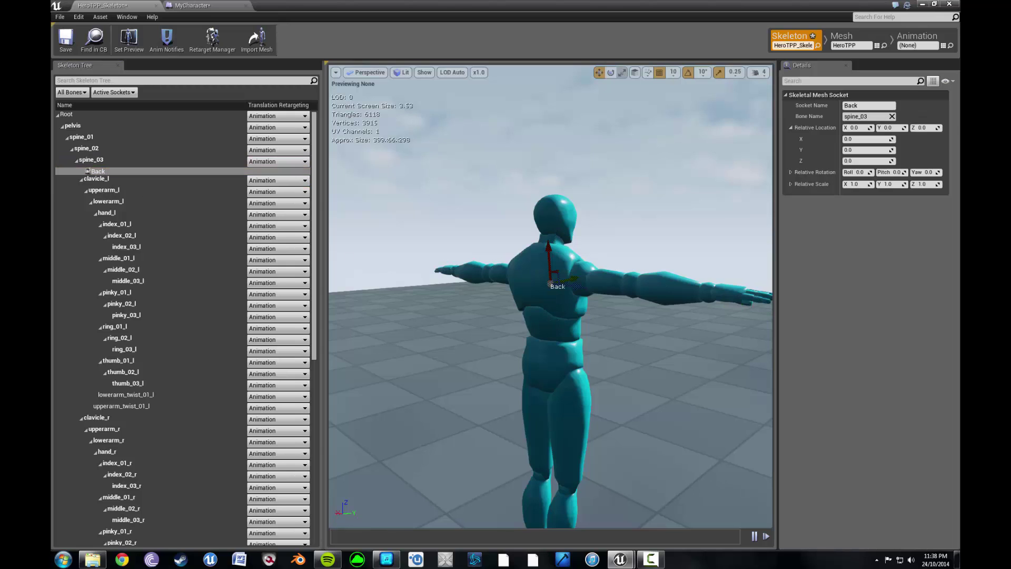
pyautogui.moveTo(564, 320)
pyautogui.mouseDown(button='right')
pyautogui.moveTo(571, 308)
pyautogui.moveTo(611, 311)
pyautogui.moveTo(564, 320)
pyautogui.mouseUp(button='right')
pyautogui.press('w')
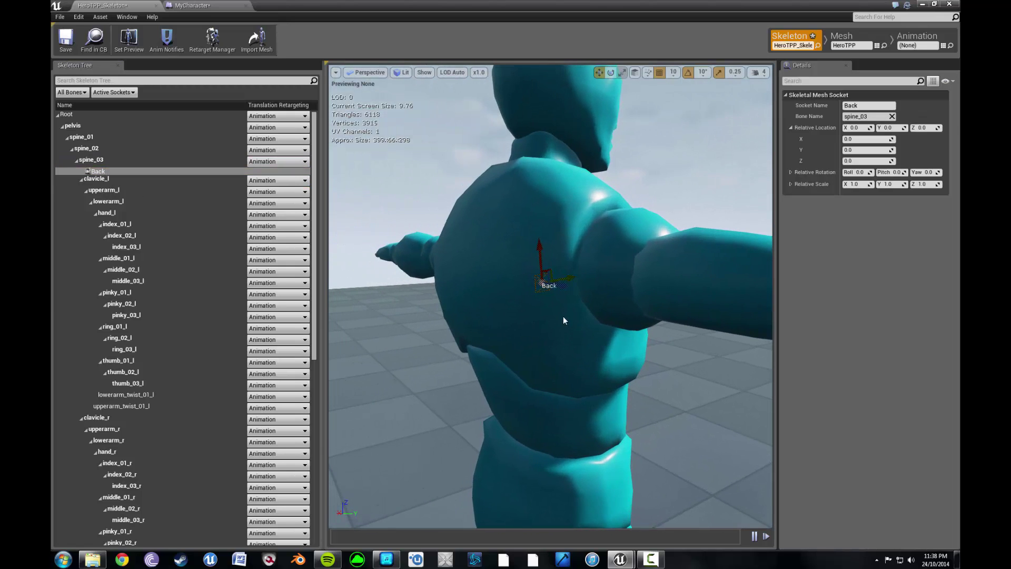
pyautogui.moveTo(565, 278); pyautogui.dragTo(533, 283)
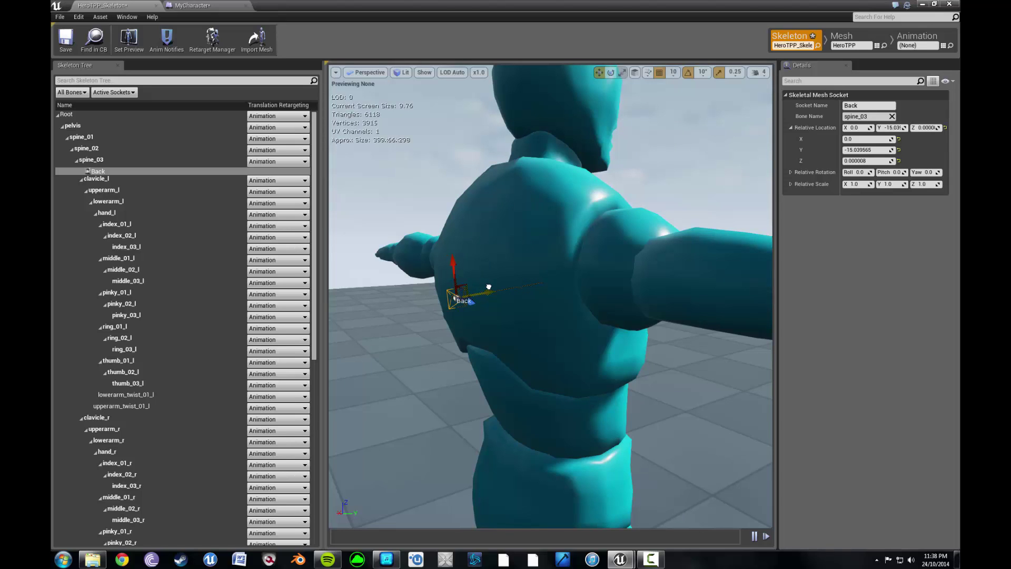
# Step: Add a socket to the hand_r bone and name it RightHand
pyautogui.moveTo(462, 335); pyautogui.dragTo(332, 342)
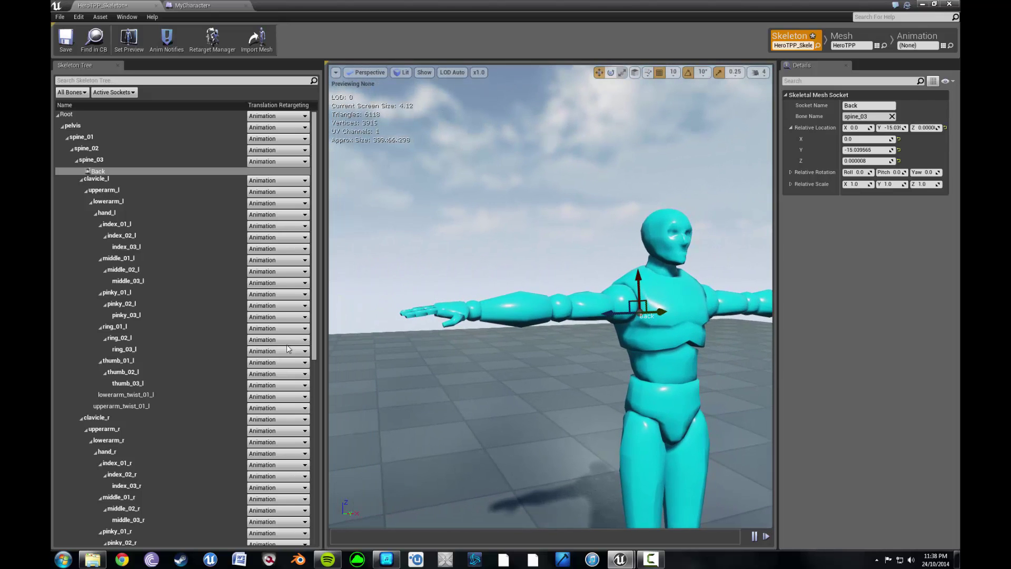
pyautogui.scroll(-3, 152, 321)
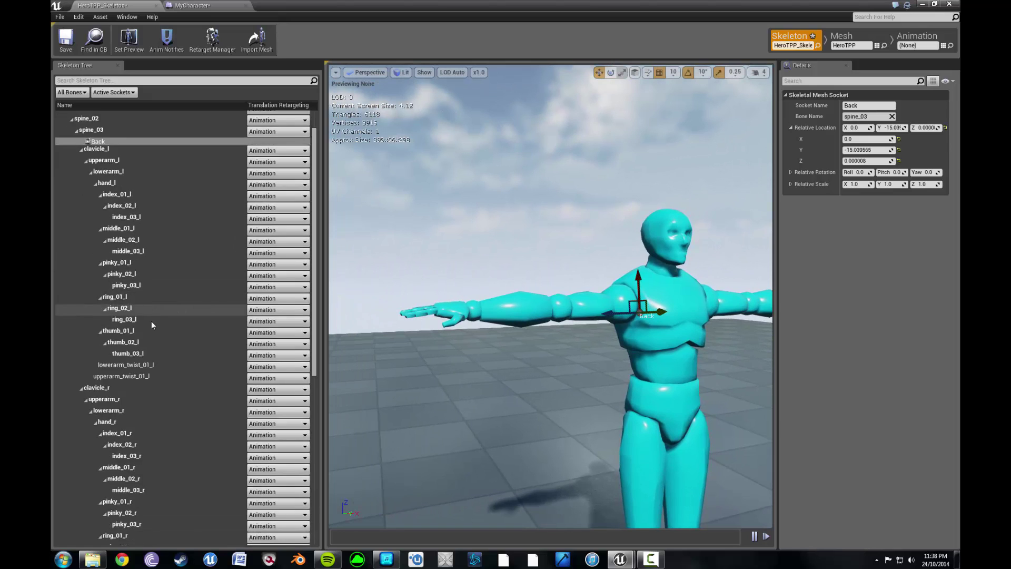
pyautogui.scroll(-2, 153, 323)
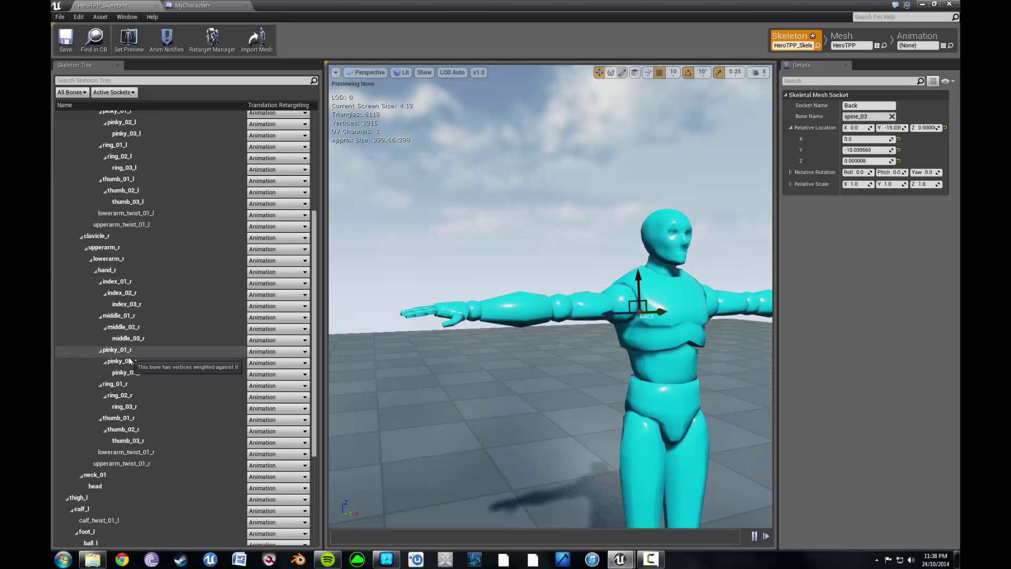
pyautogui.click(104, 270)
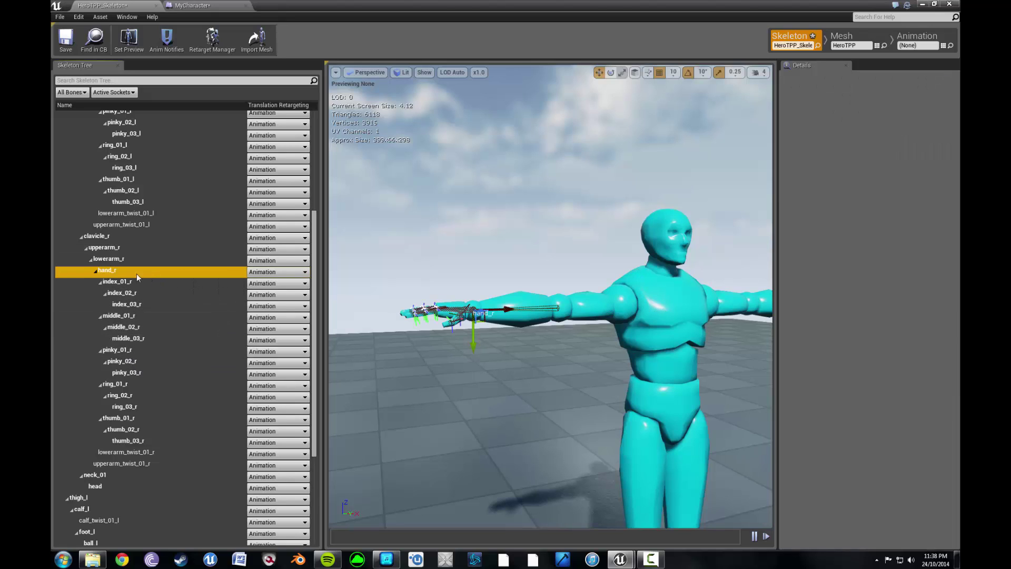
pyautogui.rightClick(109, 275)
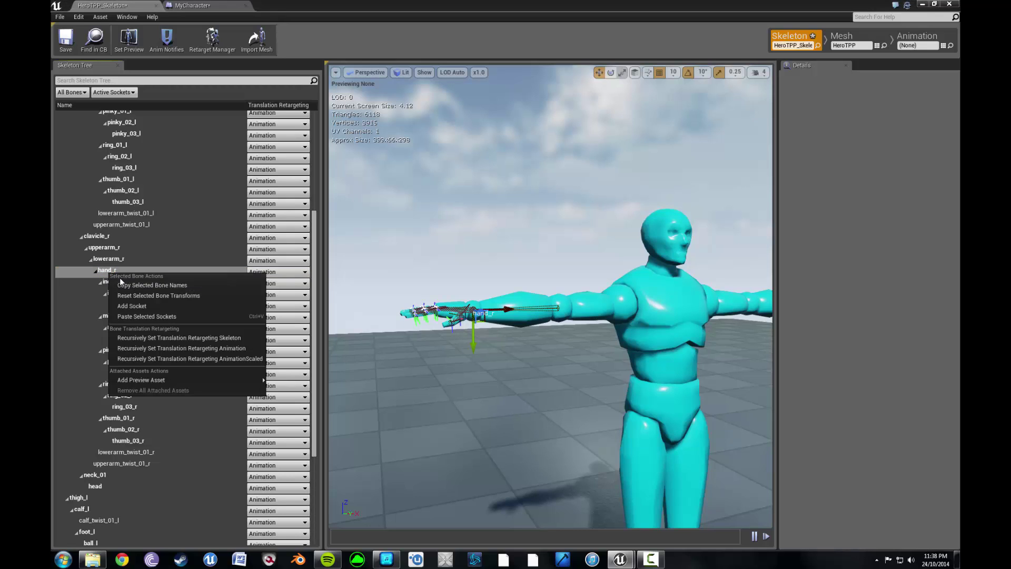
pyautogui.click(141, 305)
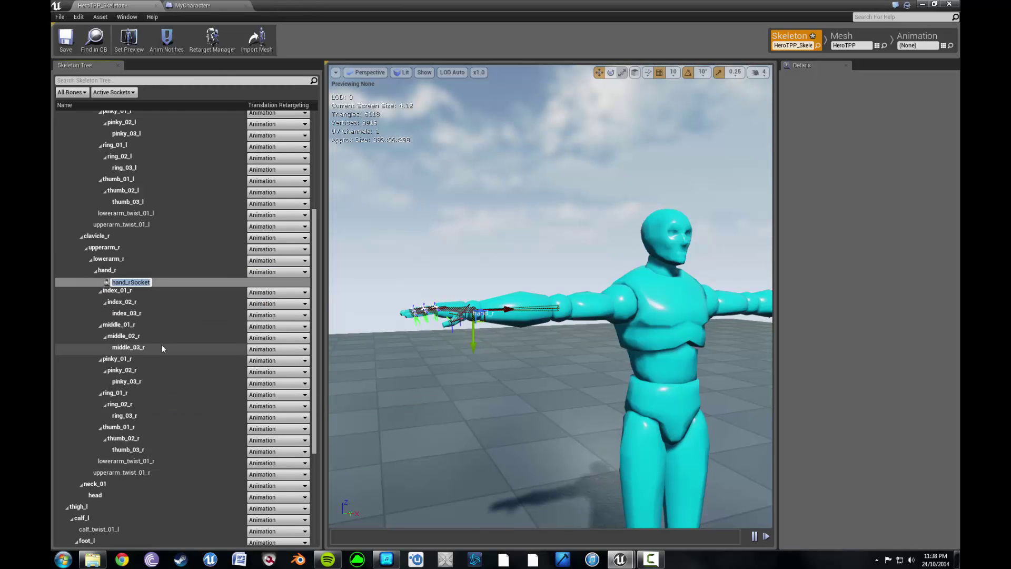
pyautogui.write('RightHand')
pyautogui.press('Return')
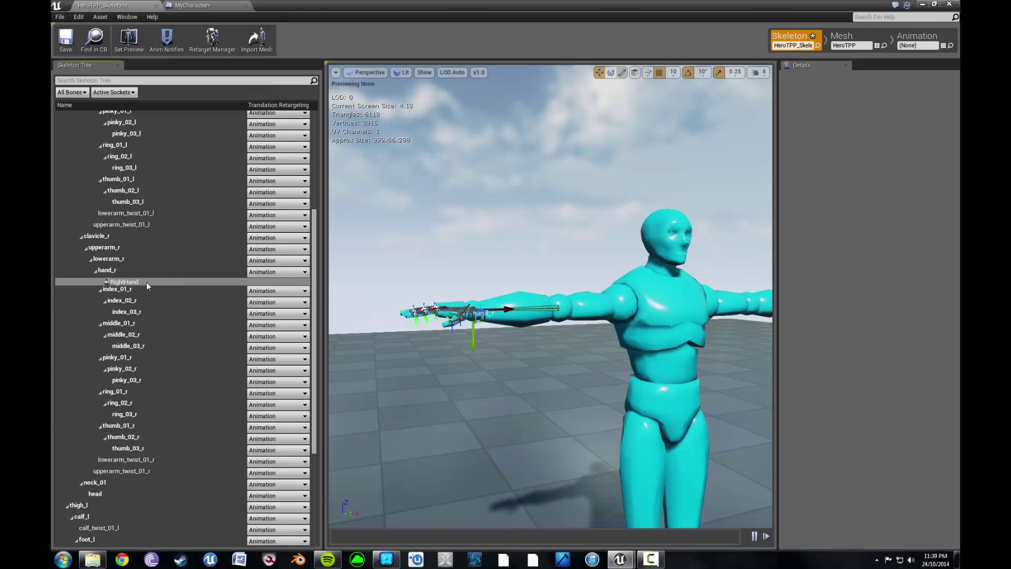
# Step: Move the RightHand socket into the character's palm, at about X -10.3 and Y 2.1, and save the skeleton
pyautogui.click(121, 271)
pyautogui.click(120, 282)
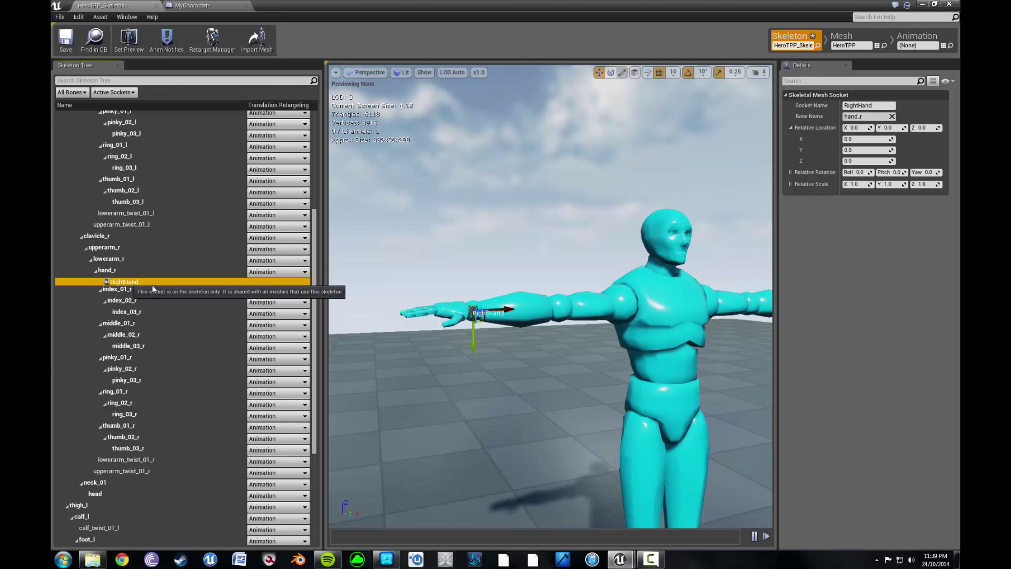
pyautogui.scroll(5, 550, 295)
pyautogui.moveTo(571, 316)
pyautogui.mouseDown(button='right')
pyautogui.moveTo(558, 317)
pyautogui.moveTo(571, 316)
pyautogui.mouseUp(button='right')
pyautogui.moveTo(629, 305); pyautogui.dragTo(522, 311)
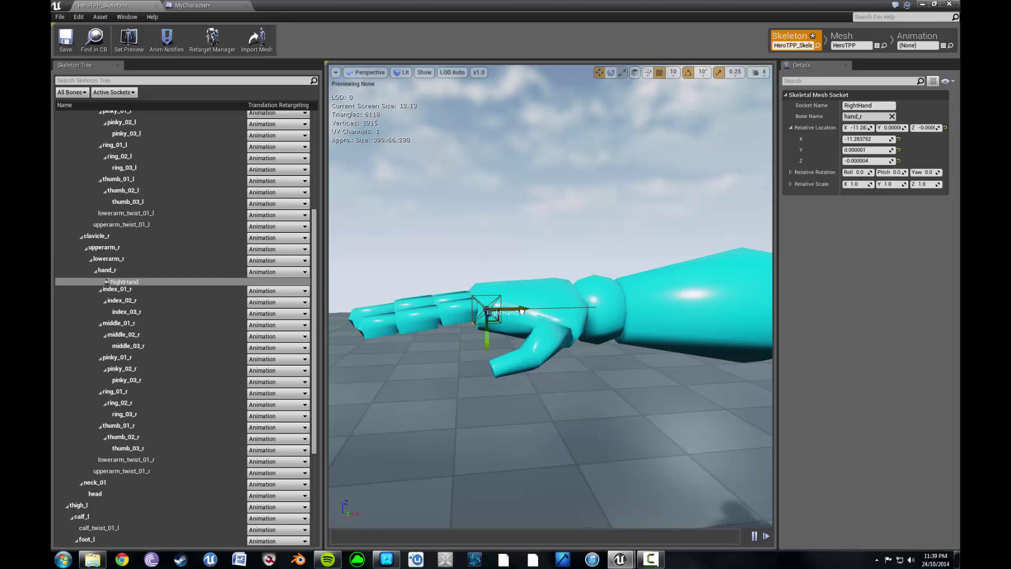
pyautogui.moveTo(486, 349); pyautogui.dragTo(488, 364)
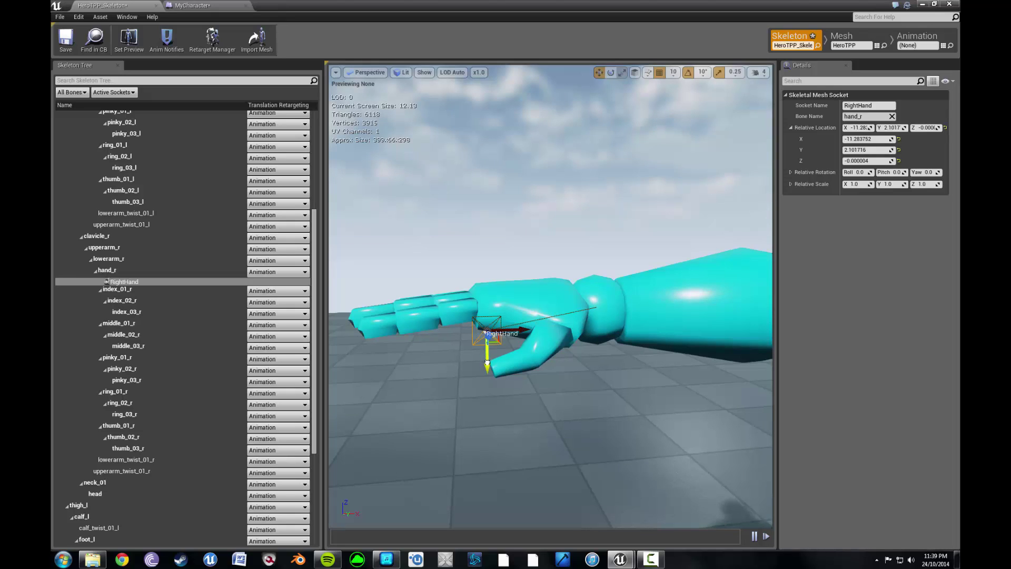
pyautogui.moveTo(523, 328); pyautogui.dragTo(527, 328)
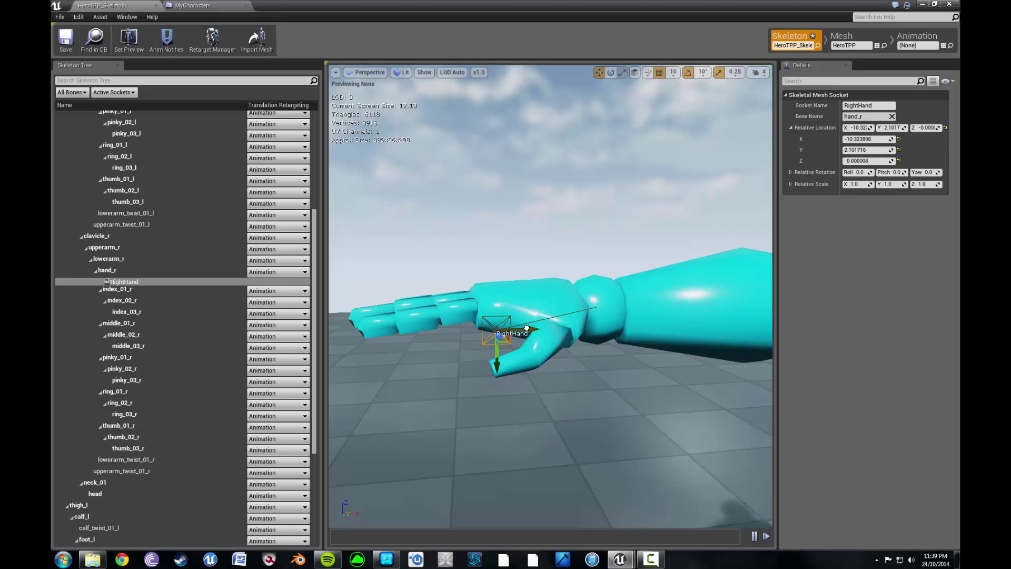
pyautogui.click(66, 38)
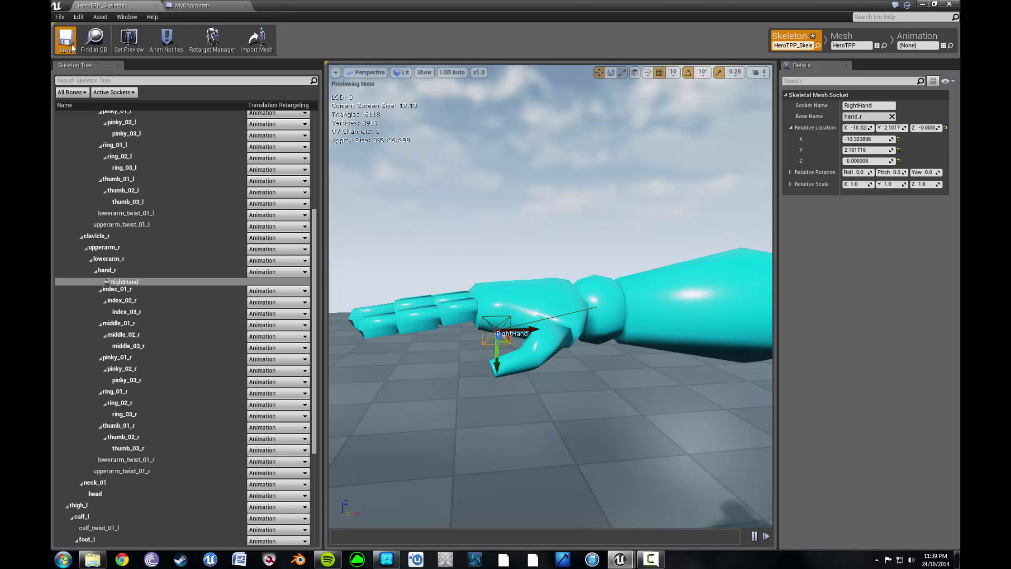
# Step: Examine the placement and details of the Back and RightHand sockets on the whole character
pyautogui.moveTo(548, 295); pyautogui.dragTo(558, 185, button='right')
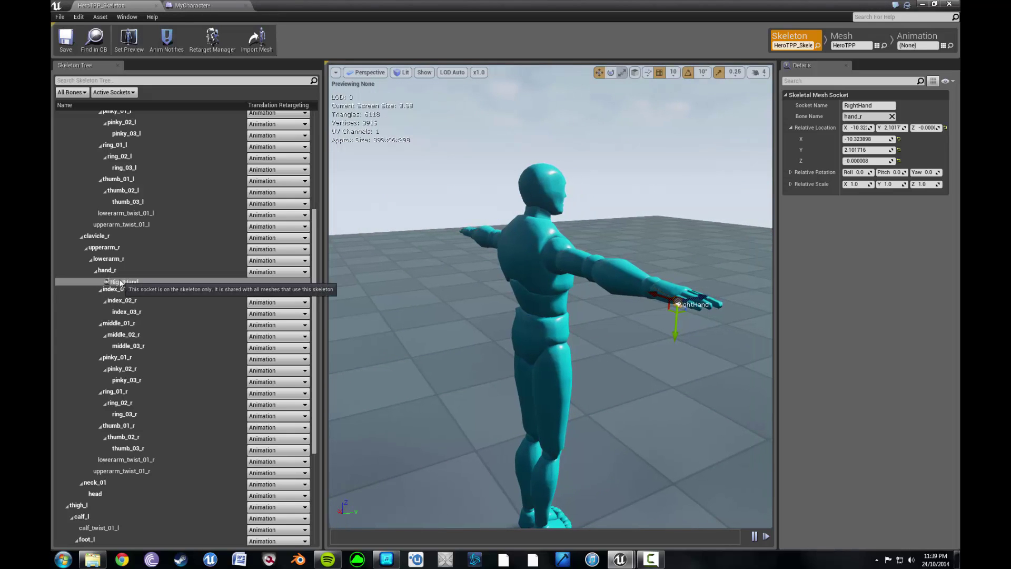
pyautogui.scroll(3, 120, 283)
pyautogui.scroll(3, 121, 283)
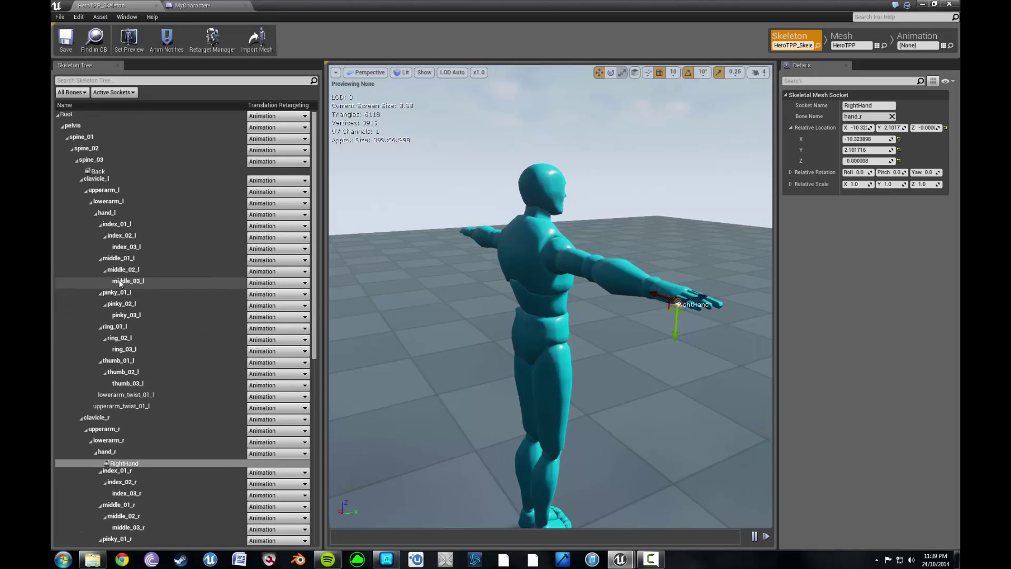
pyautogui.click(98, 171)
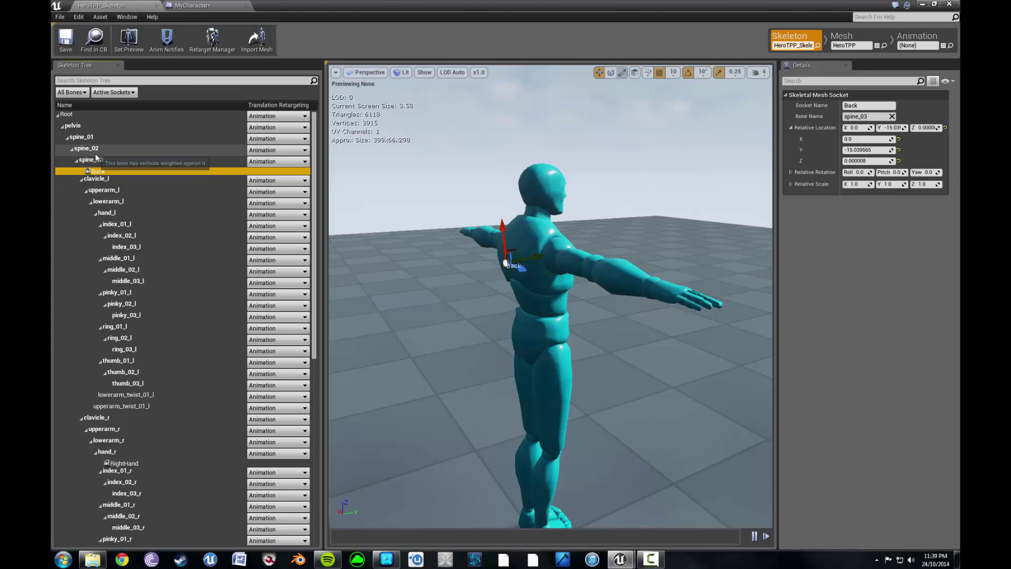
pyautogui.click(124, 463)
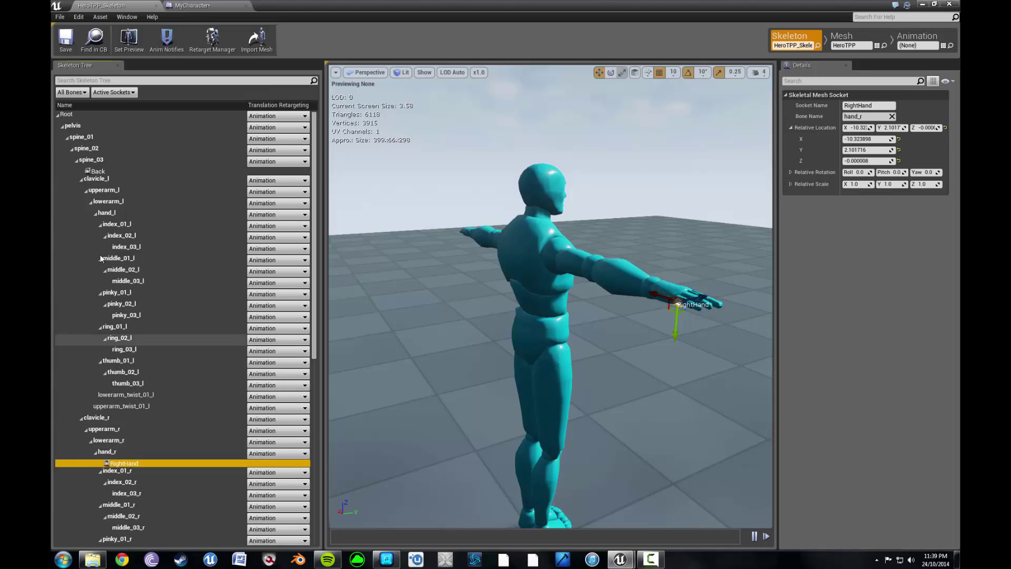
pyautogui.click(98, 171)
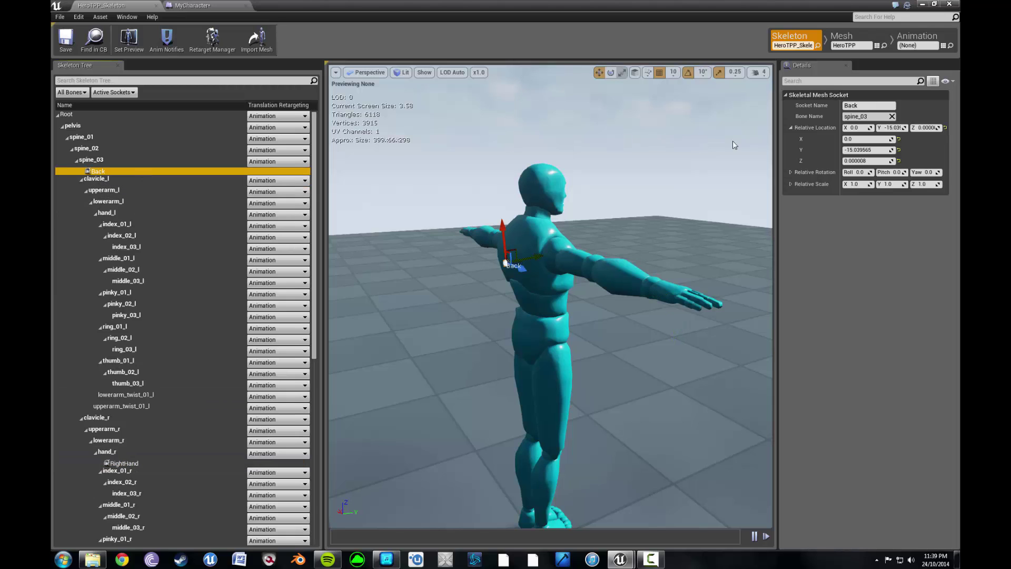
# Step: Switch from the skeleton editor to the Weapon Spawn graph of the MyCharacter blueprint
pyautogui.click(925, 6)
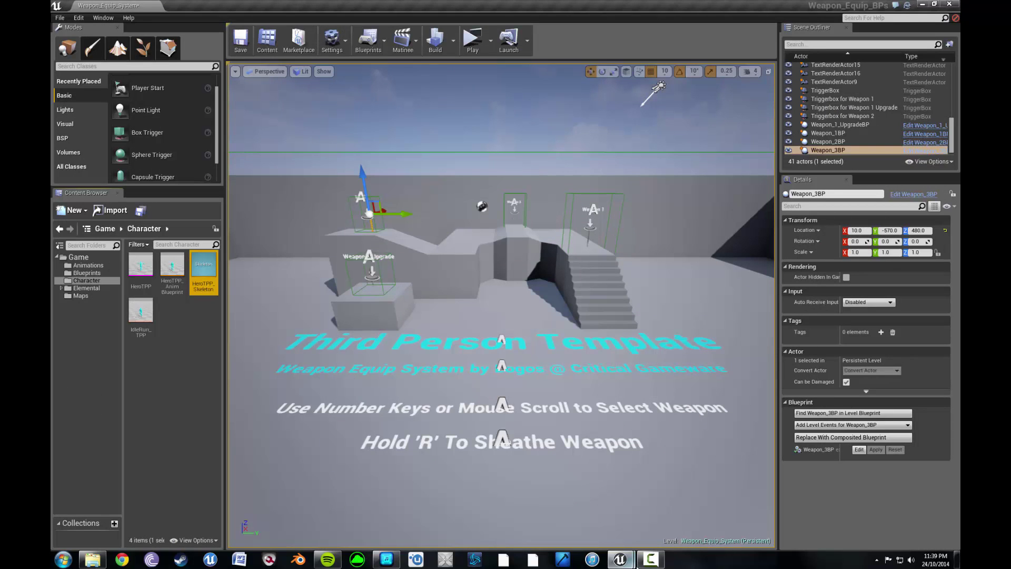
pyautogui.click(622, 559)
pyautogui.click(675, 508)
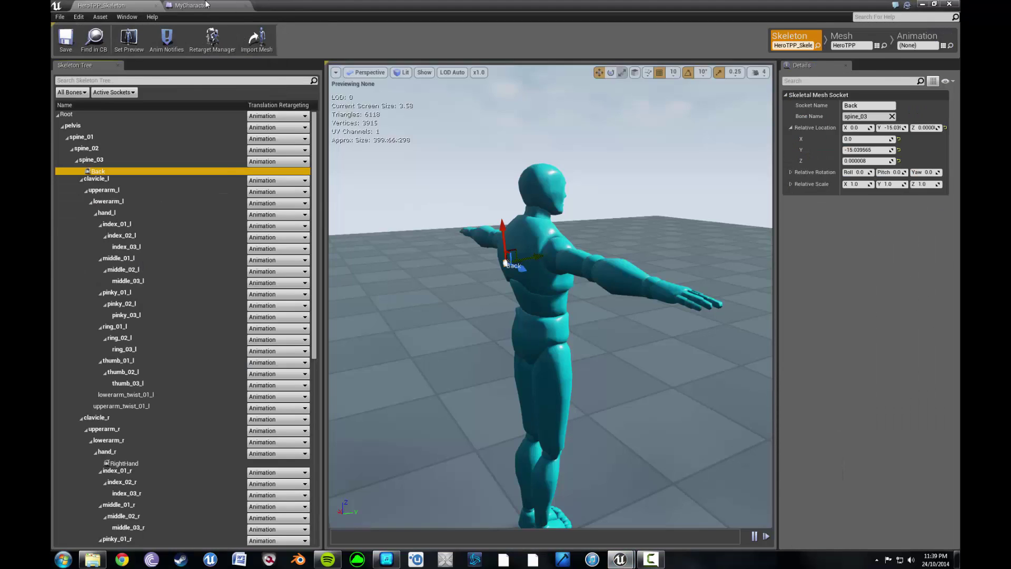
pyautogui.click(205, 5)
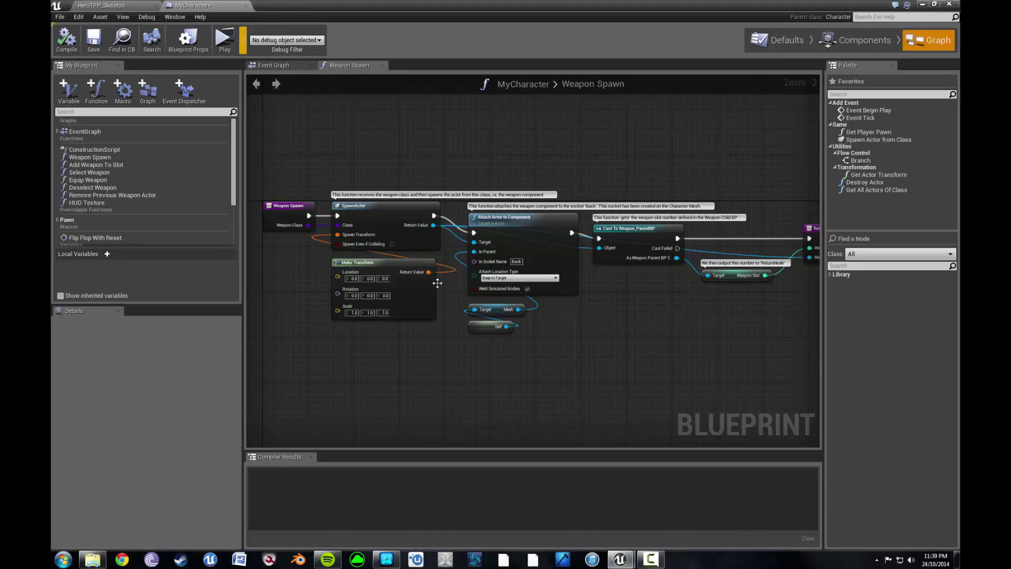
# Step: Locate the weapon pickup section in the Event Graph and open its Weapon Spawn function to examine the attachment socket name
pyautogui.click(288, 65)
pyautogui.scroll(2, 387, 253)
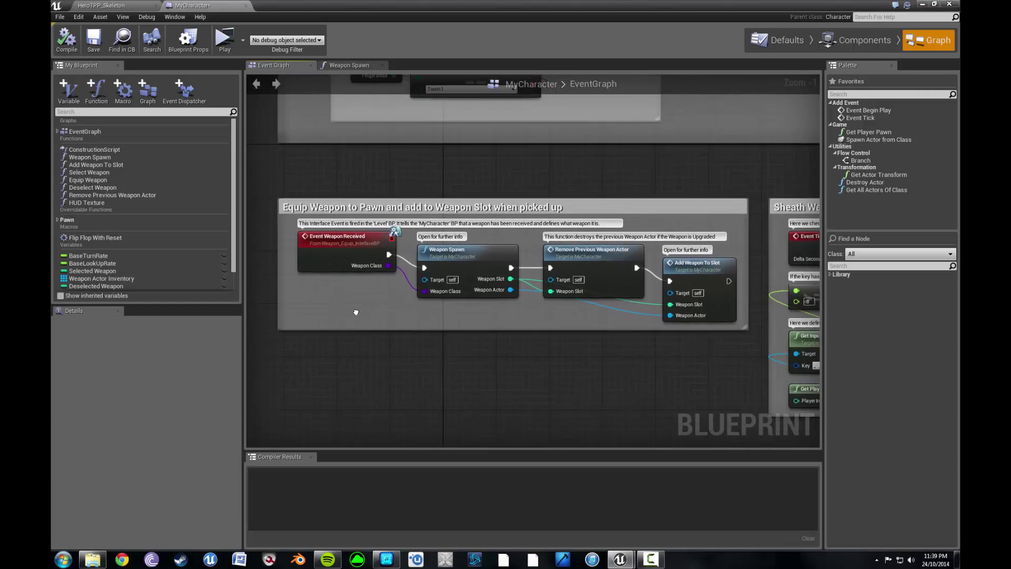
pyautogui.doubleClick(446, 245)
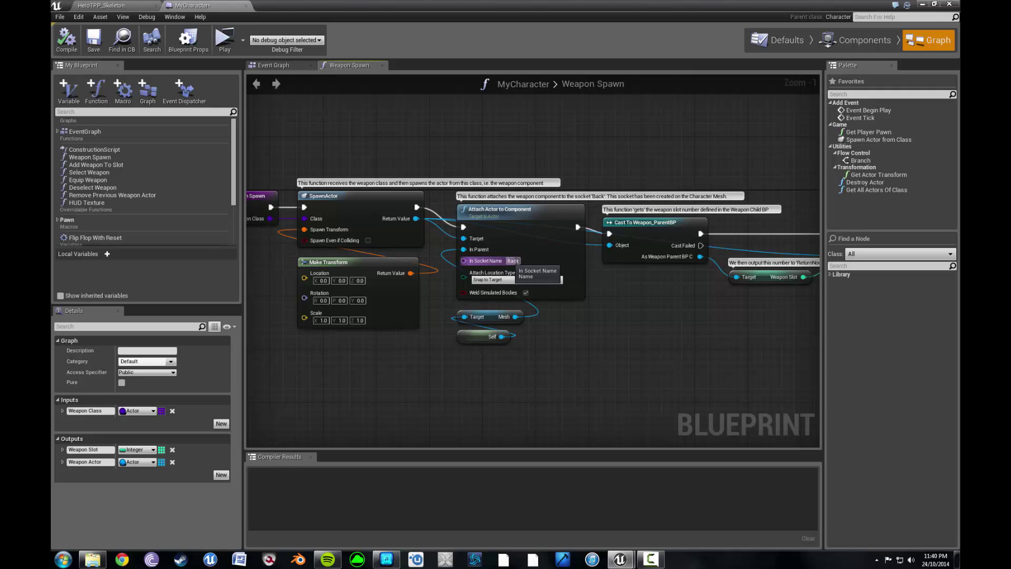
pyautogui.moveTo(679, 340); pyautogui.dragTo(330, 254, button='right')
# Step: Return to the Event Graph and open the Deselect Weapon function to check its Attach Actor to Component socket
pyautogui.click(271, 68)
pyautogui.moveTo(557, 295); pyautogui.dragTo(262, 247, button='right')
pyautogui.moveTo(755, 391); pyautogui.dragTo(396, 248, button='right')
pyautogui.moveTo(538, 317)
pyautogui.mouseDown(button='right')
pyautogui.moveTo(410, 204)
pyautogui.moveTo(422, 226)
pyautogui.mouseUp(button='right')
pyautogui.doubleClick(407, 213)
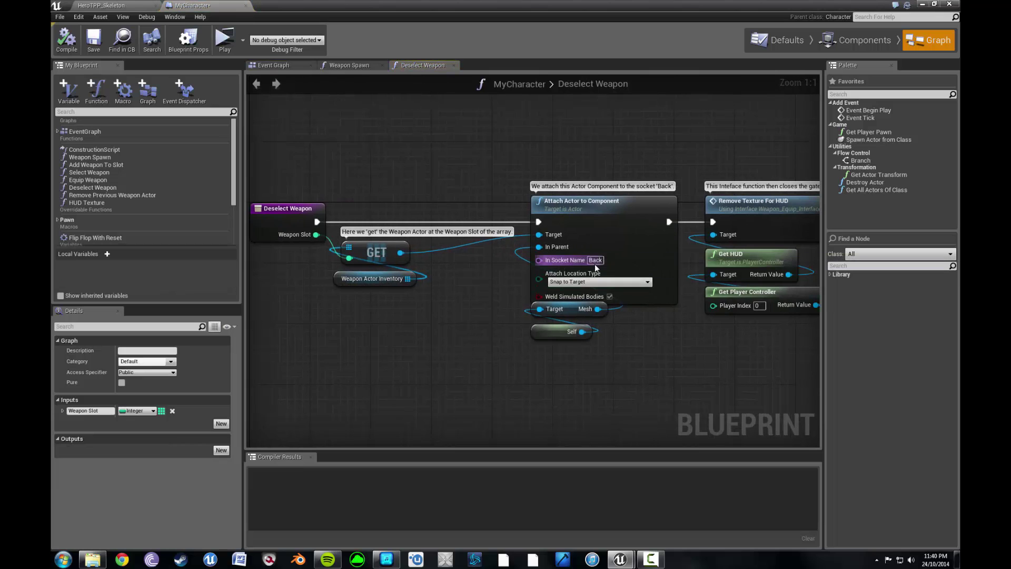
# Step: Go back to the Event Graph and open the Equip Weapon function to inspect which socket the weapon attaches to
pyautogui.click(265, 67)
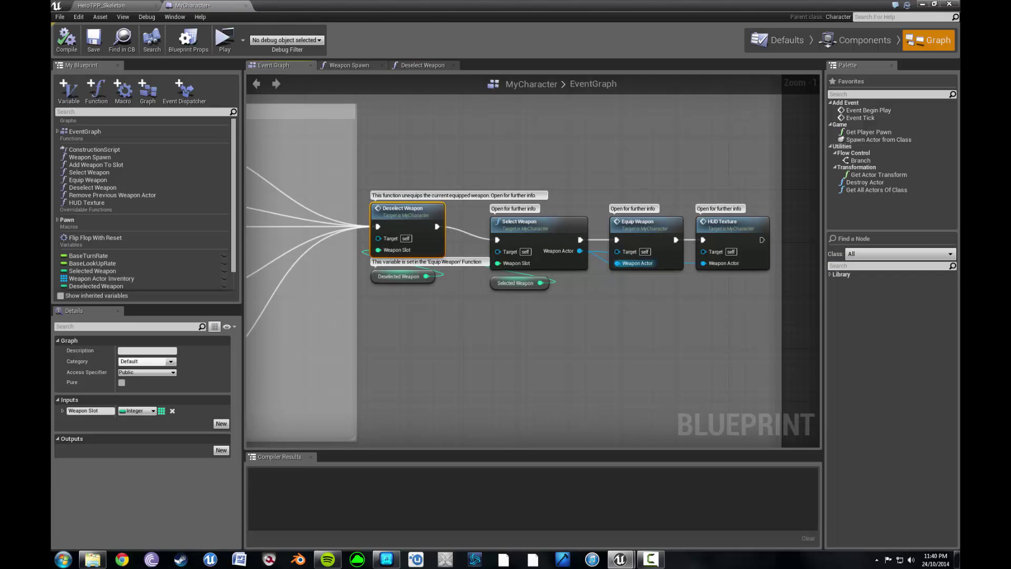
pyautogui.moveTo(646, 263); pyautogui.dragTo(612, 309, button='right')
pyautogui.doubleClick(529, 221)
pyautogui.moveTo(582, 348); pyautogui.dragTo(443, 357, button='right')
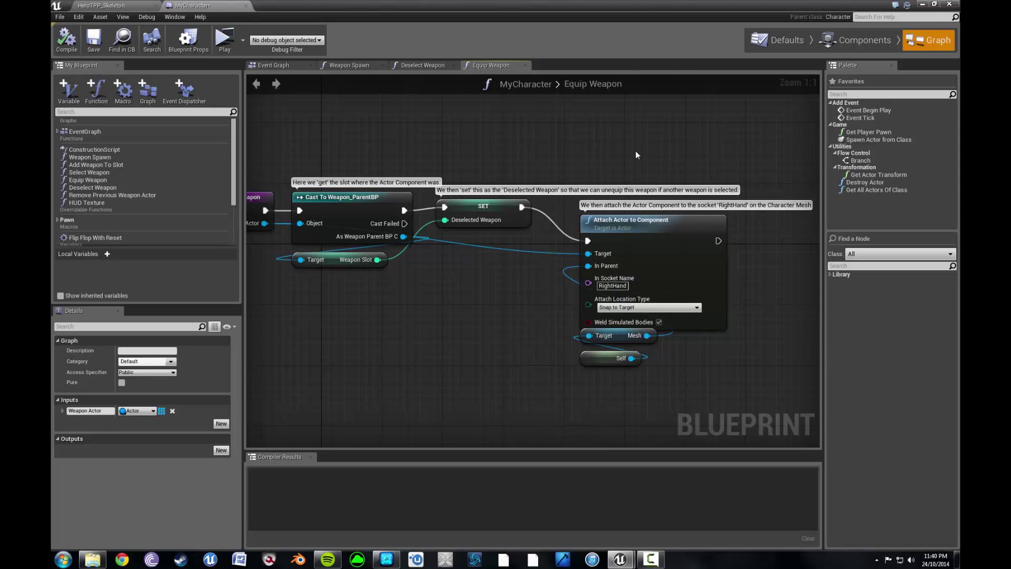
pyautogui.moveTo(526, 247); pyautogui.dragTo(504, 261, button='right')
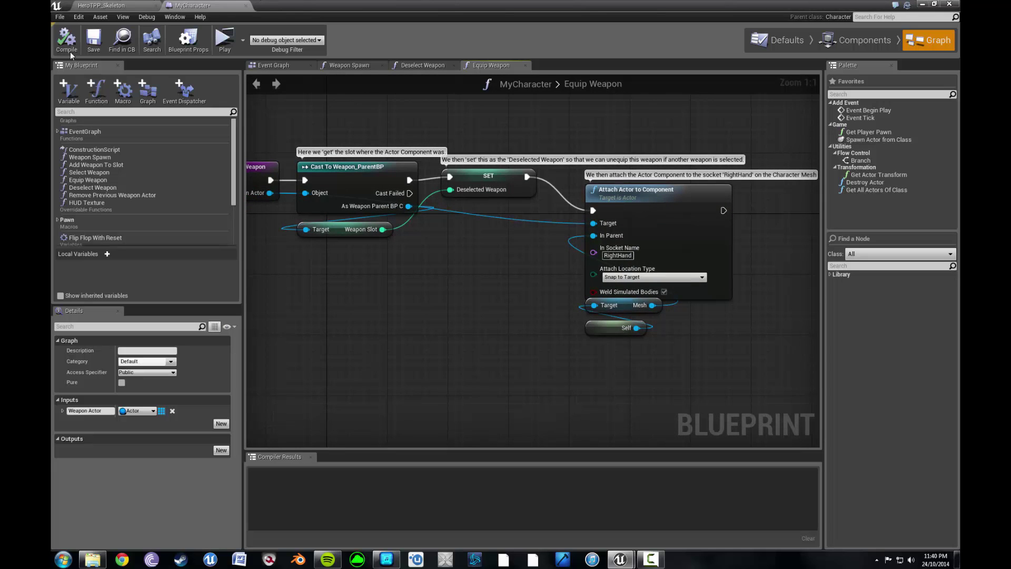
# Step: Switch to the HeroTPP_Skeleton editor and review the Back socket, then the RightHand socket, on the character
pyautogui.click(108, 6)
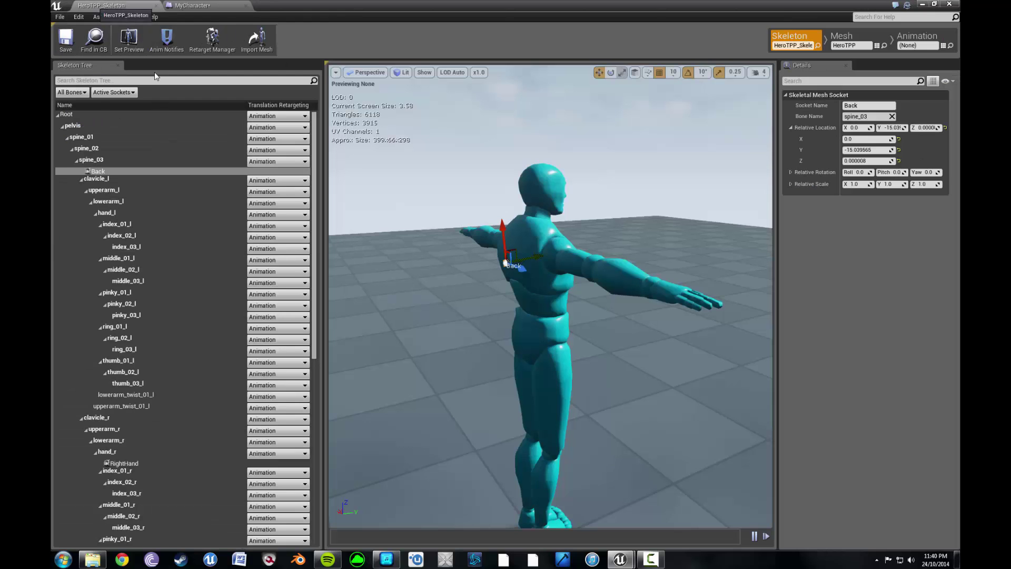
pyautogui.moveTo(560, 268); pyautogui.dragTo(518, 267, button='right')
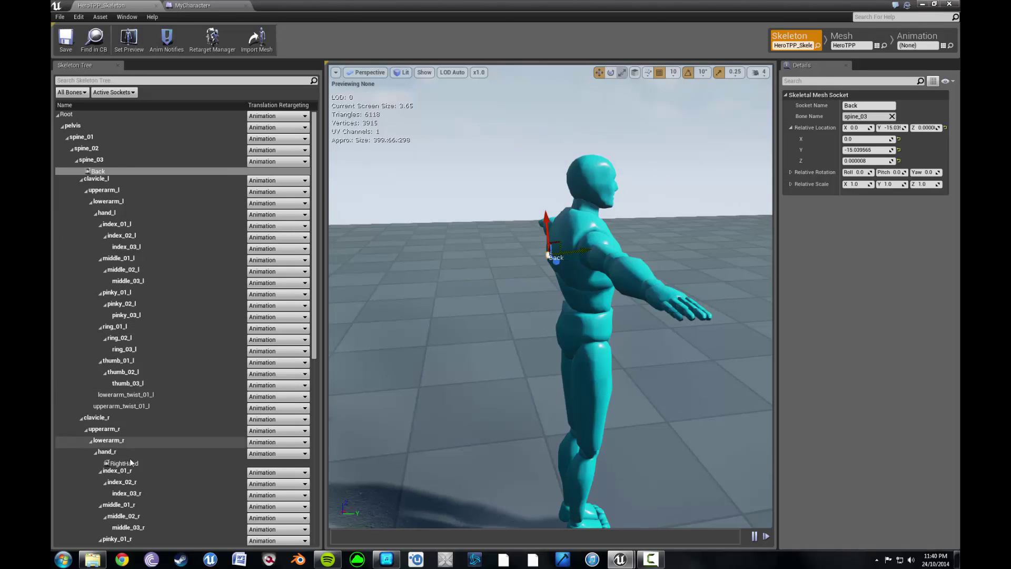
pyautogui.click(160, 463)
pyautogui.moveTo(526, 316); pyautogui.dragTo(531, 411, button='right')
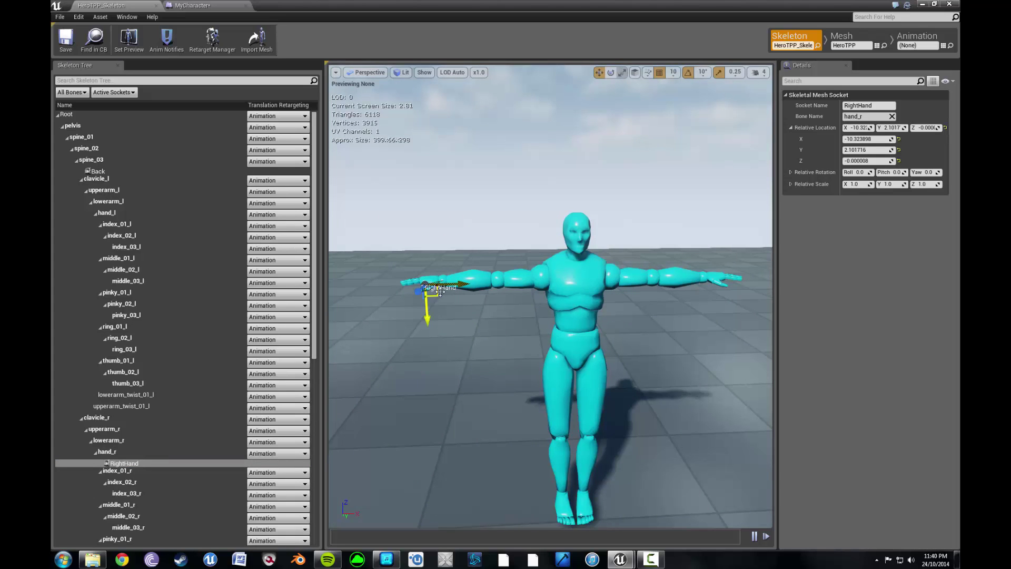
pyautogui.moveTo(479, 317); pyautogui.dragTo(474, 340, button='right')
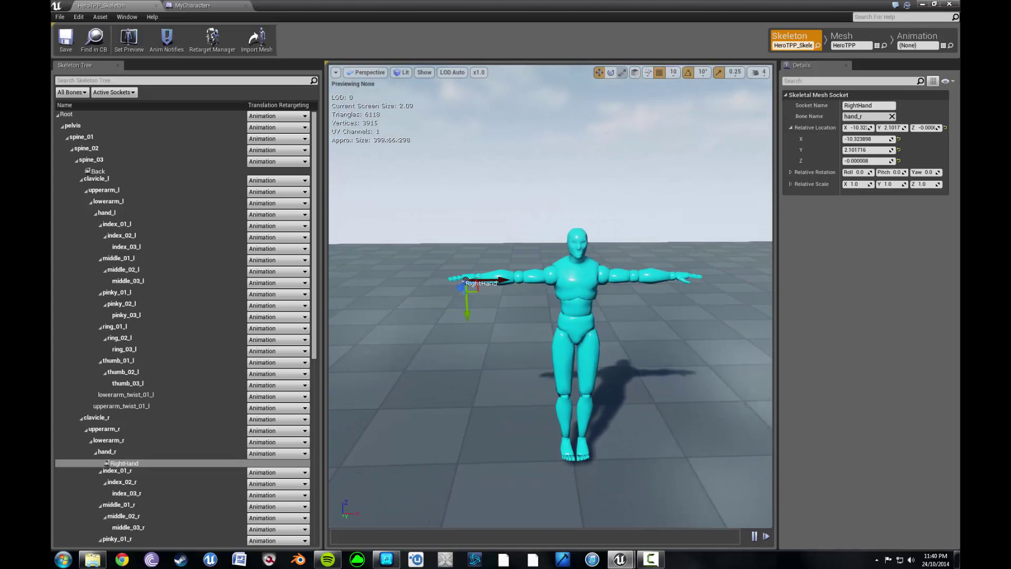